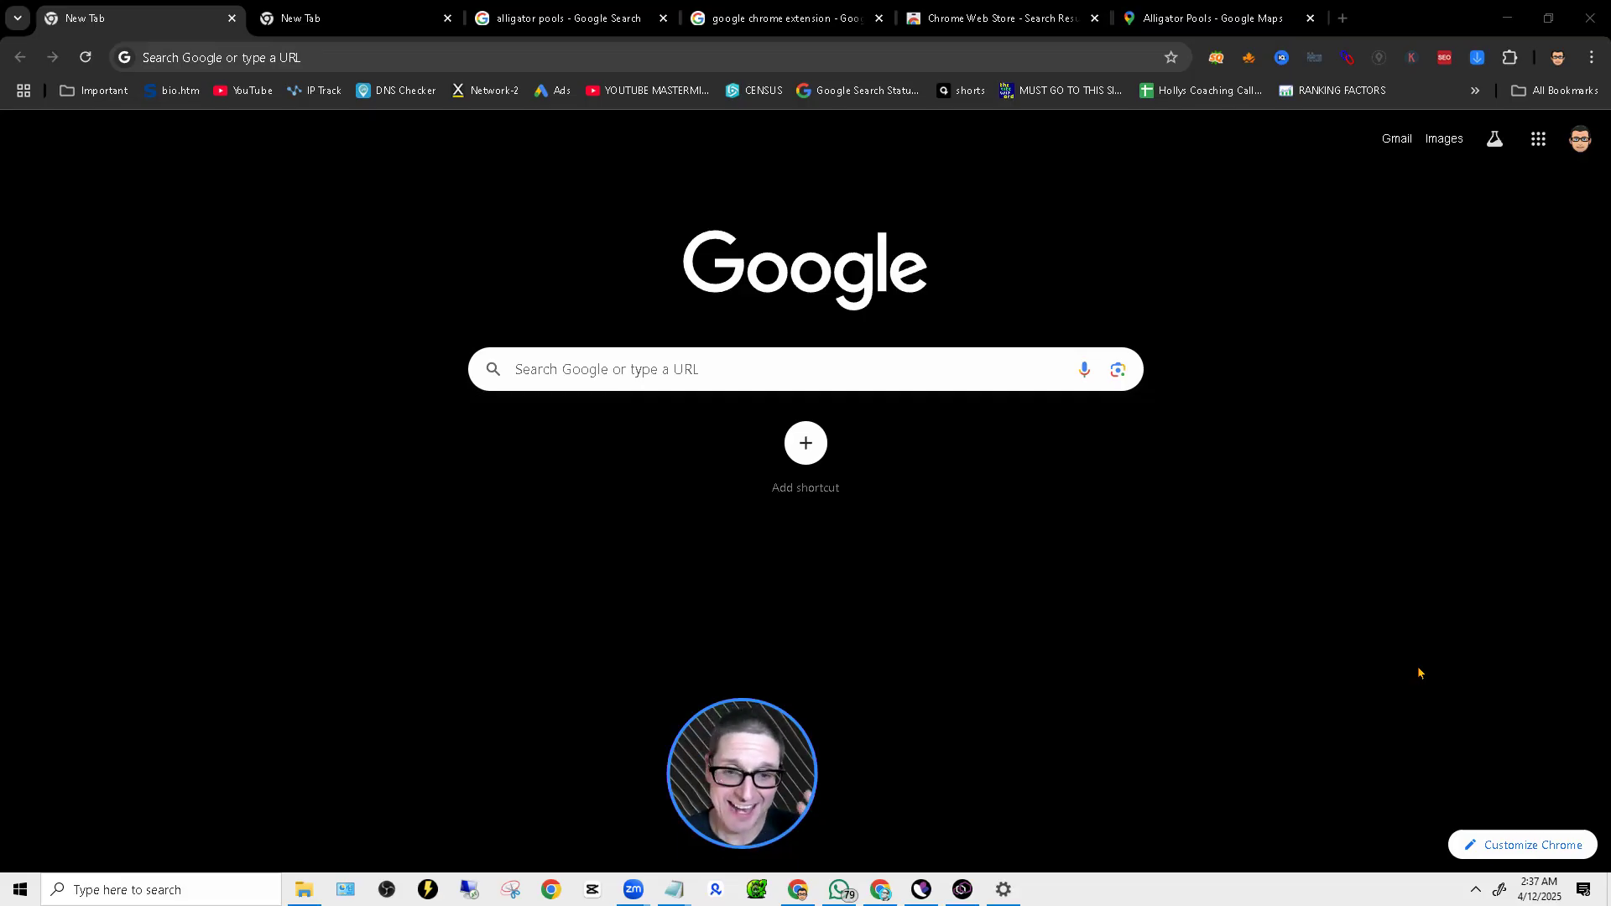
Step: Load google.com/maps in the new tab and focus the empty Search Google Maps box
{"action": "left_click", "coordinate": [567, 368]}
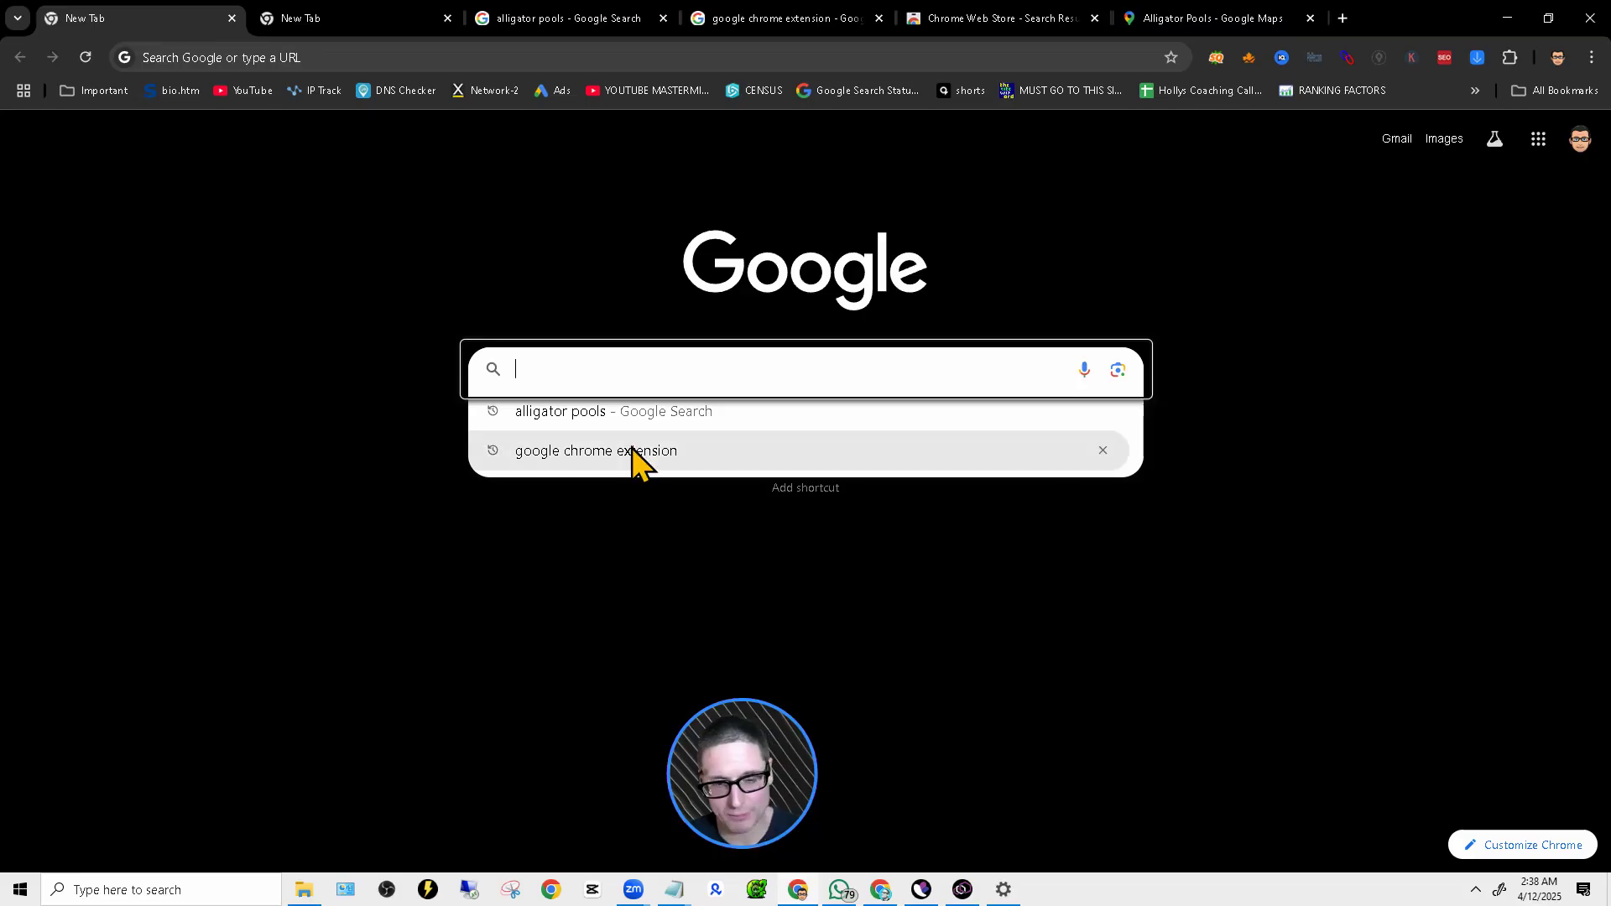
{"action": "left_click", "coordinate": [285, 522]}
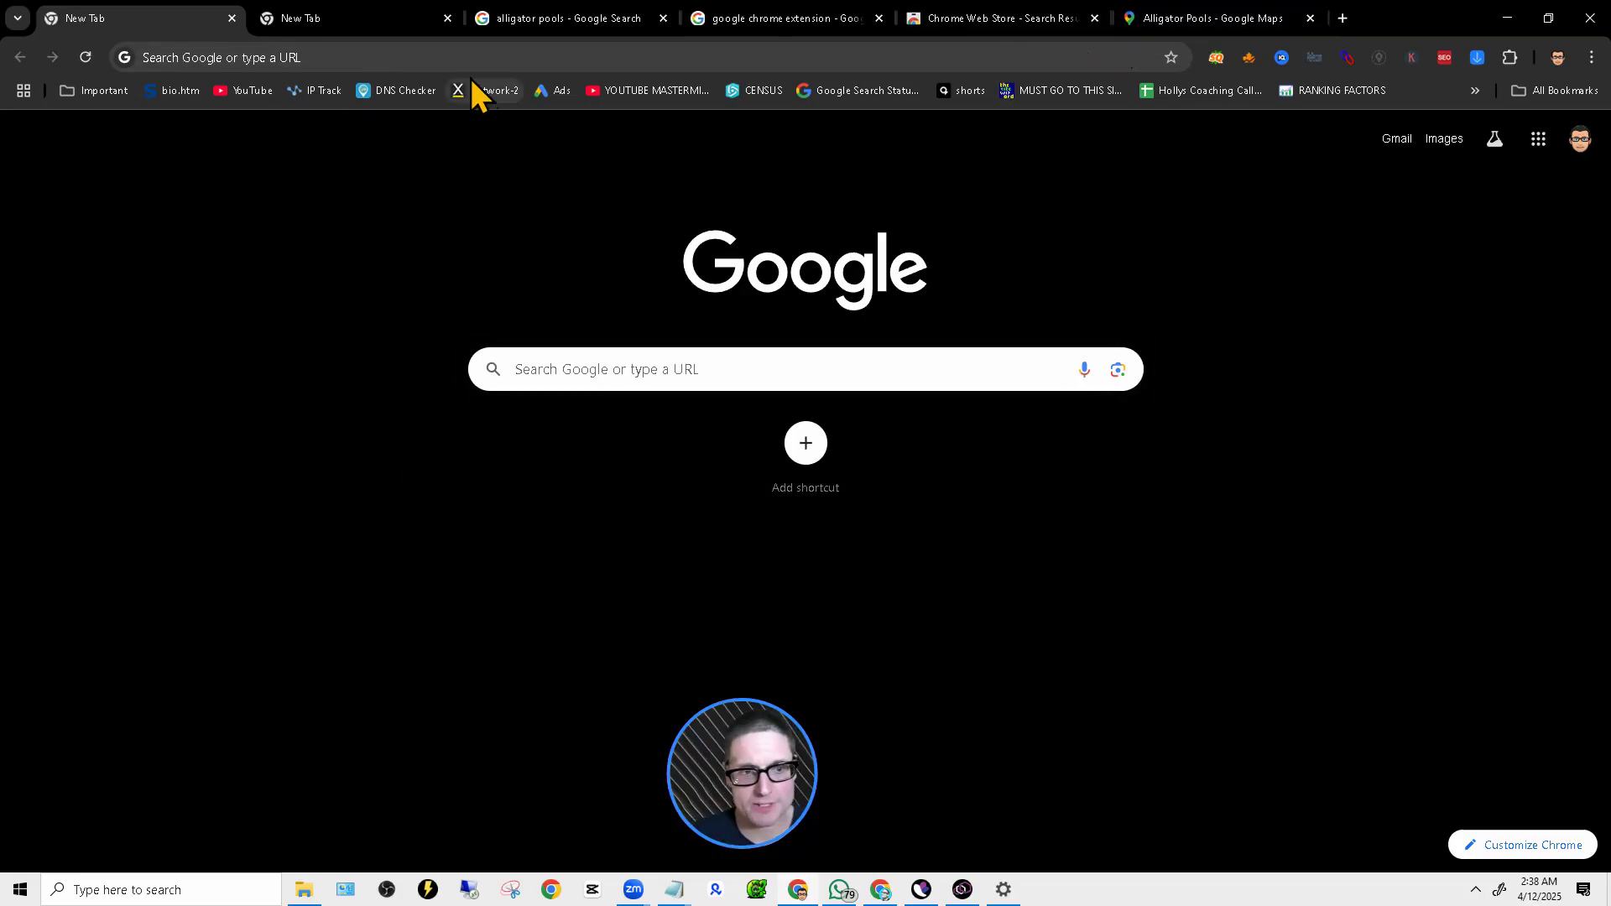
{"action": "left_click", "coordinate": [454, 59]}
{"action": "type", "text": "google"}
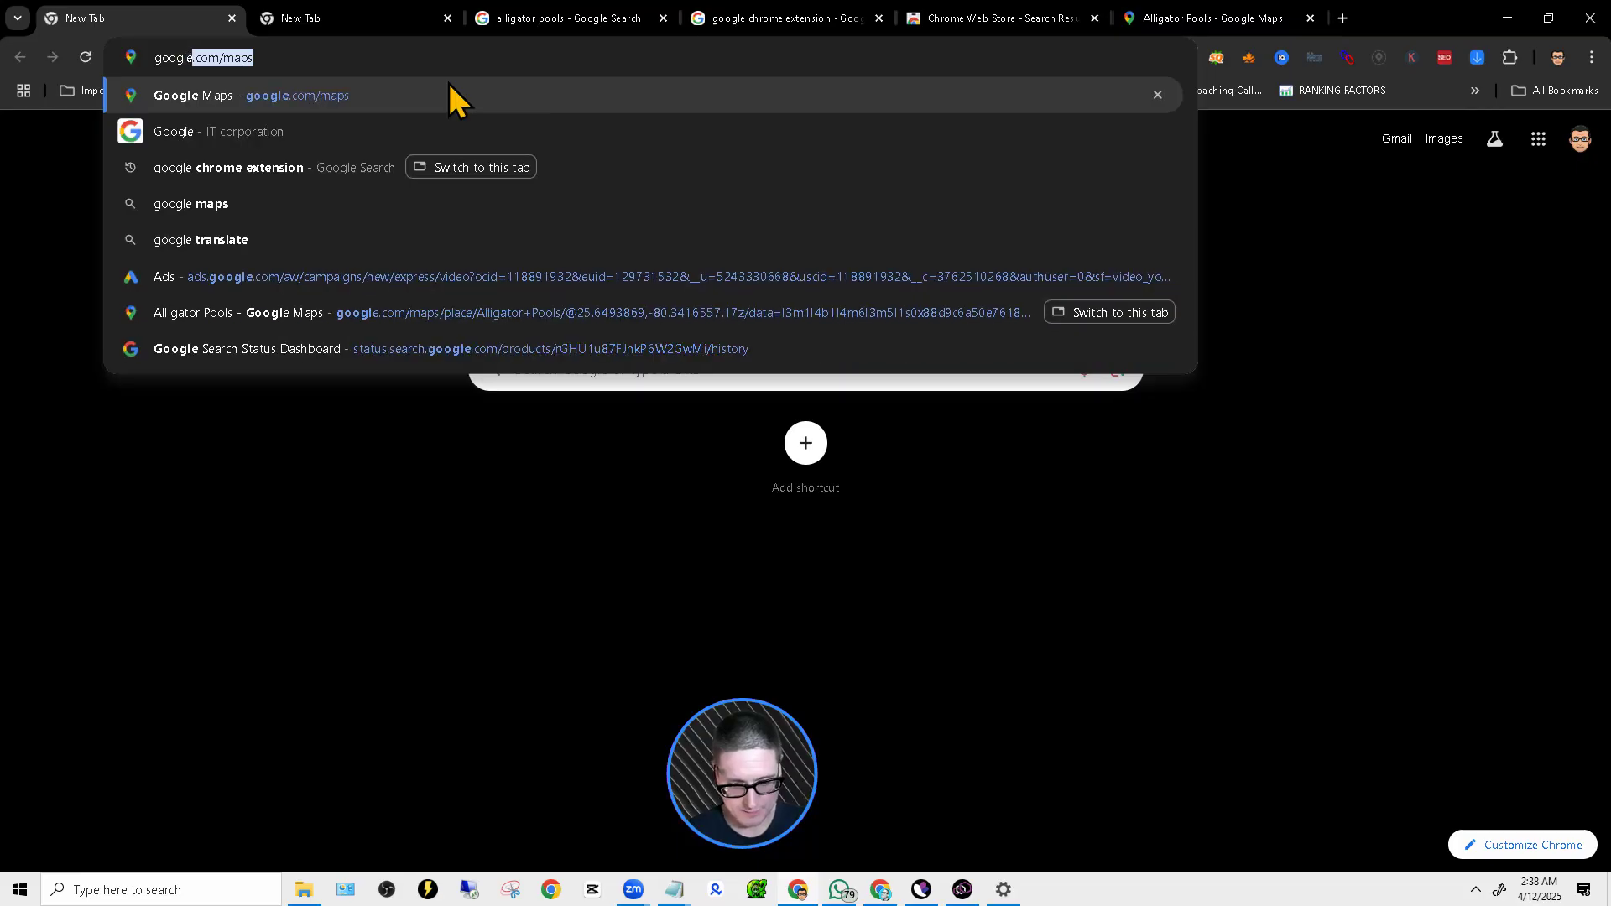
{"action": "type", "text": ".com/"}
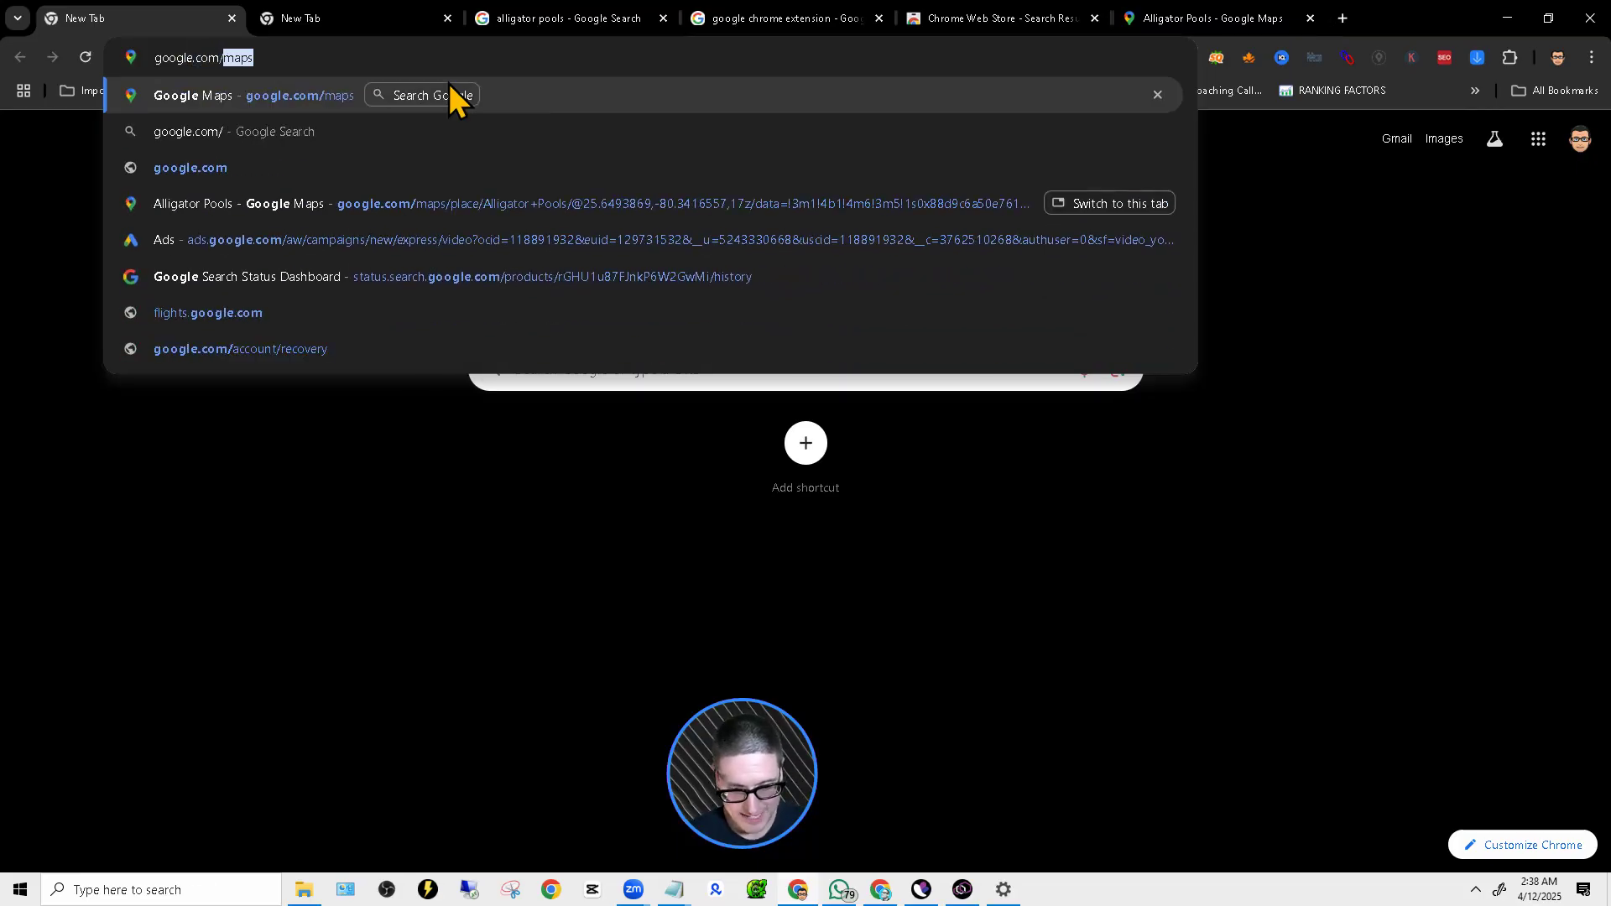
{"action": "type", "text": "maps"}
{"action": "key", "text": "Return"}
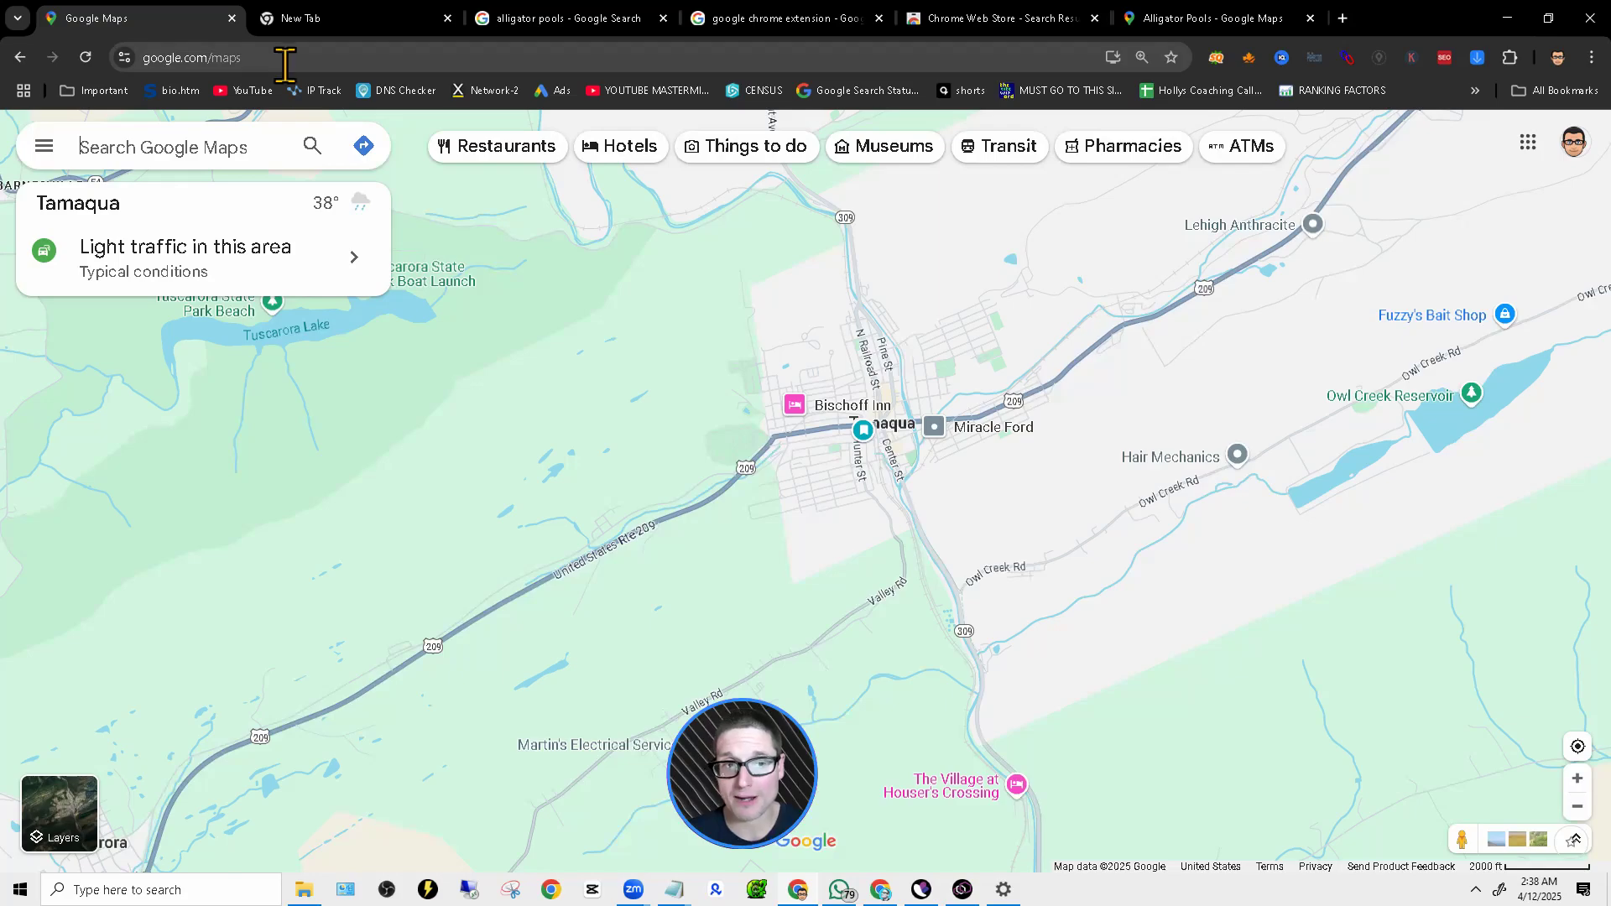
{"action": "left_click", "coordinate": [358, 58]}
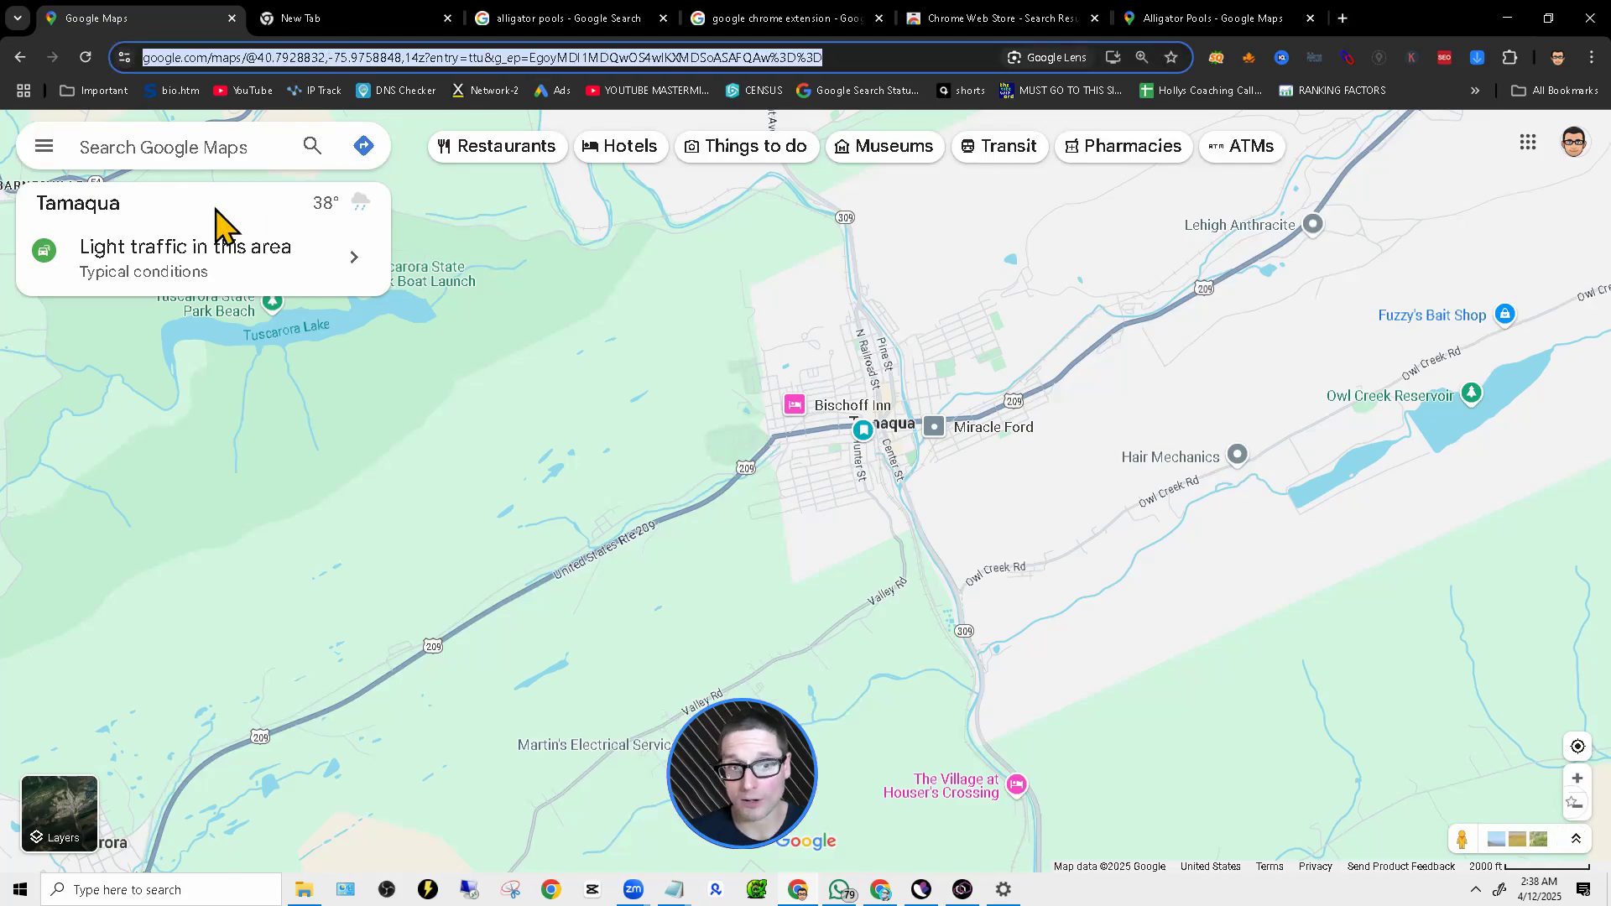
{"action": "left_click", "coordinate": [163, 148]}
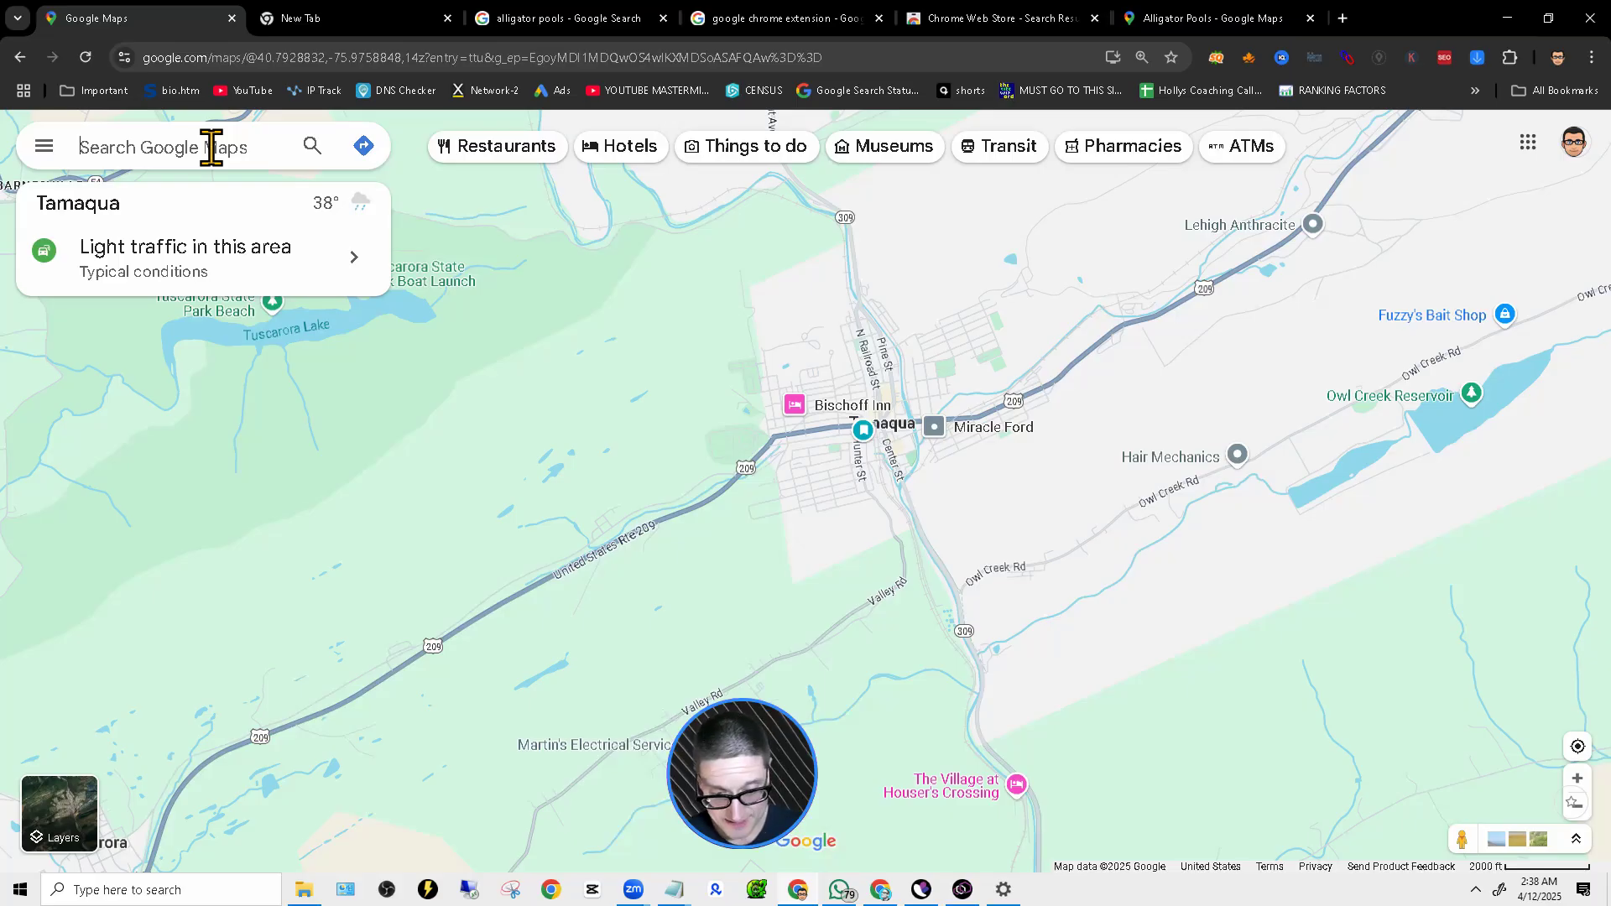
{"action": "type", "text": "aligat"}
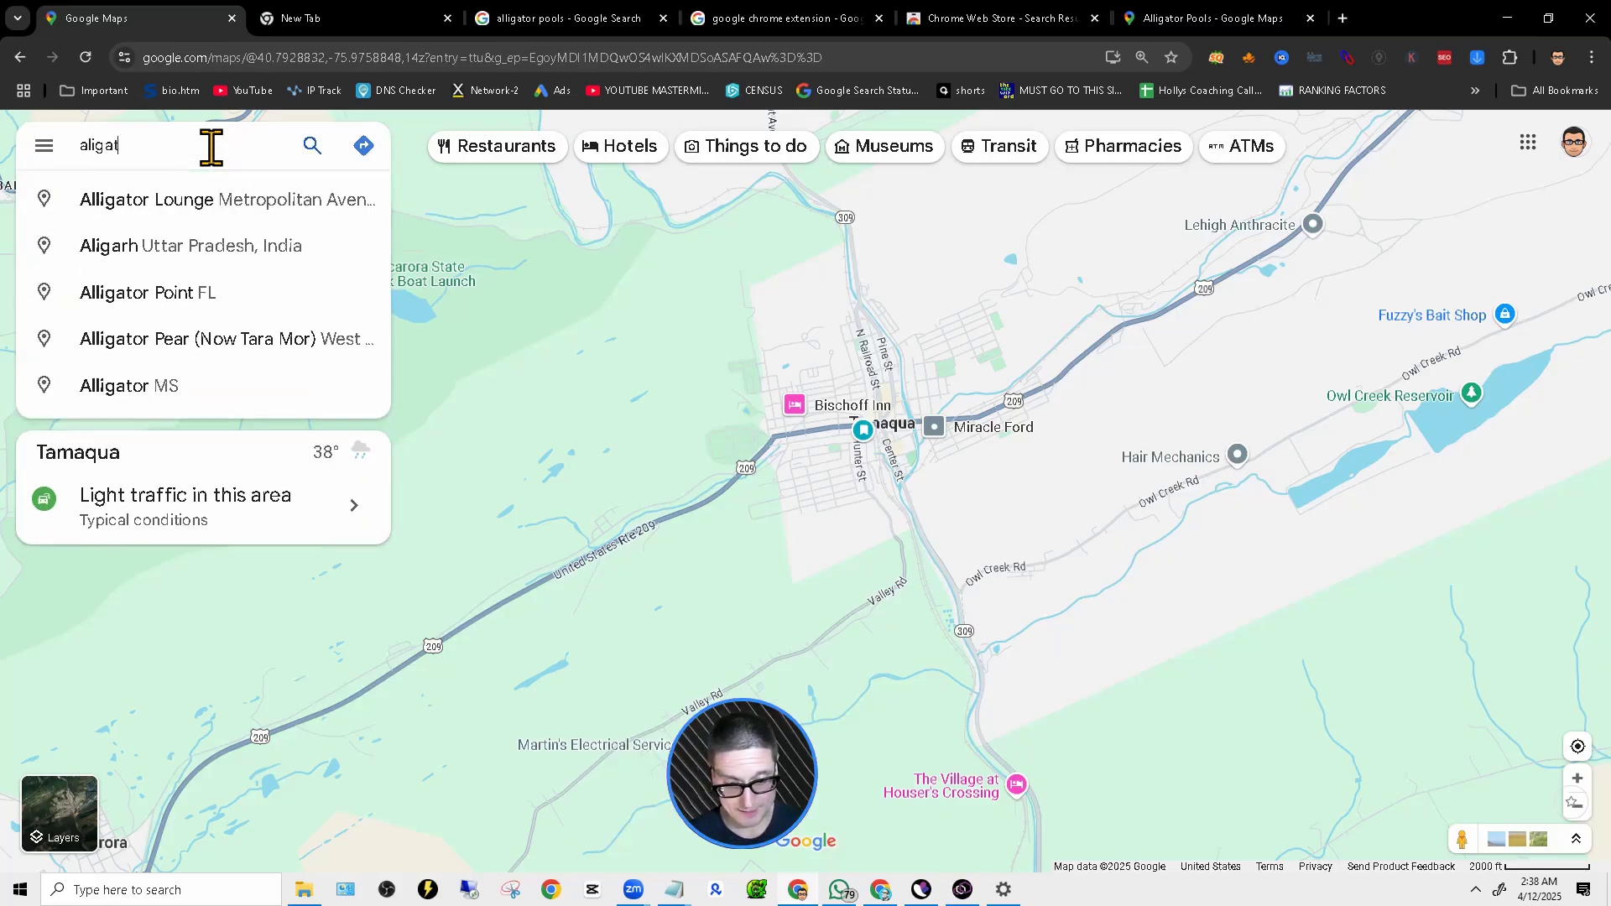
{"action": "type", "text": "or pools"}
Step: Search Google Maps for 'aligator pools' to show the Miami Alligator Pools listing
{"action": "key", "text": "Return"}
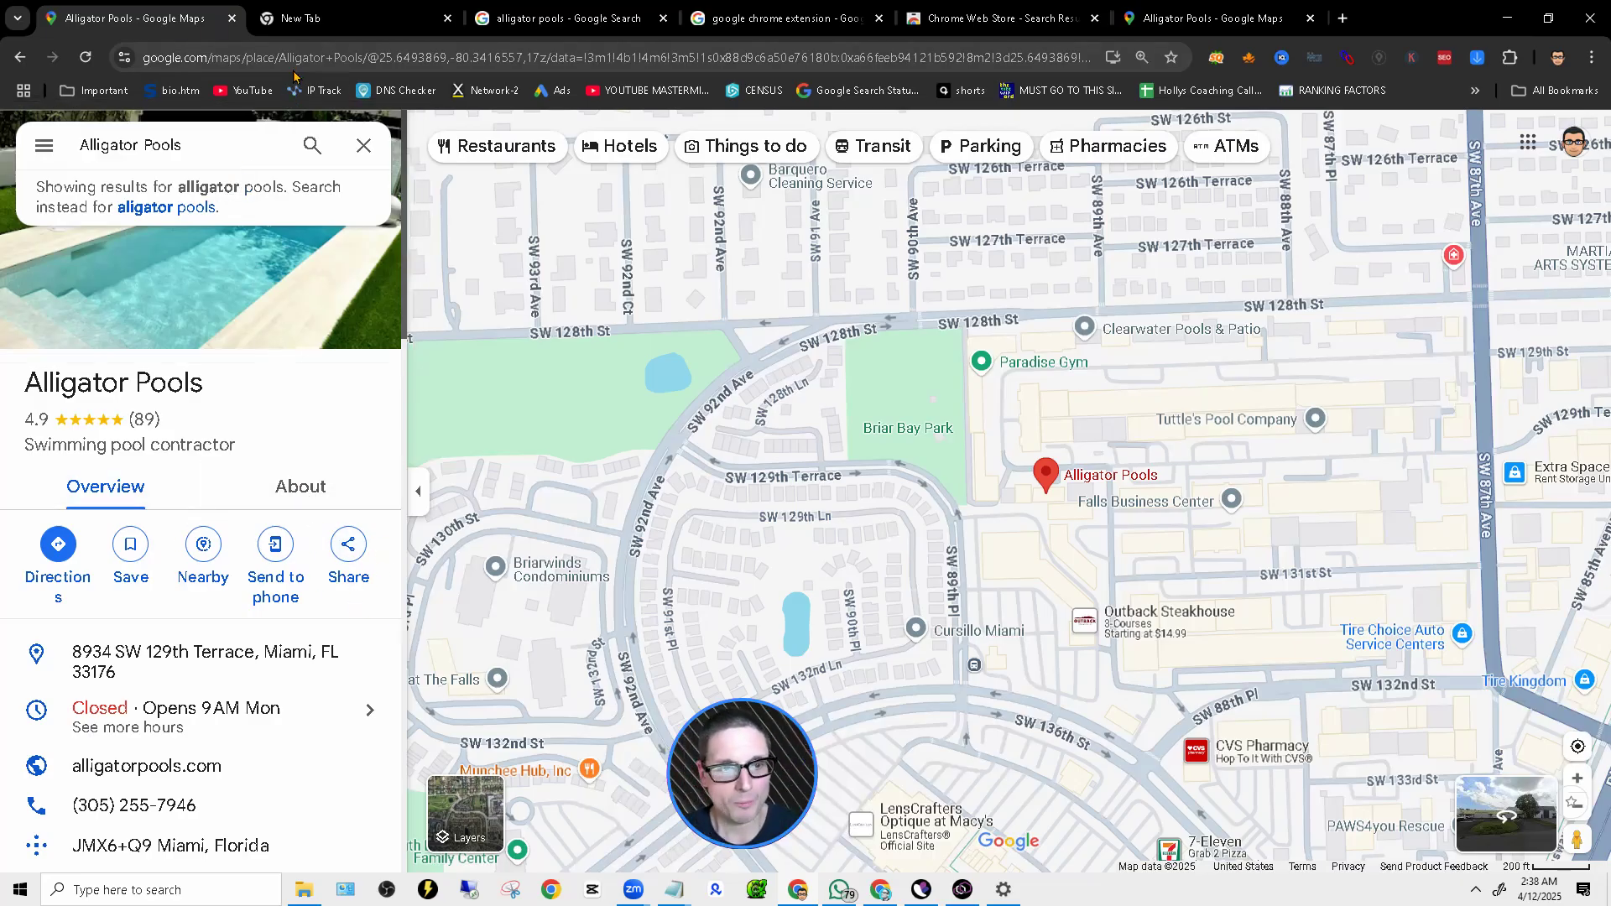
Step: Copy the Alligator Pools Maps URL into an untitled Notepad document, then close Notepad
{"action": "left_click", "coordinate": [214, 58]}
{"action": "right_click", "coordinate": [226, 62]}
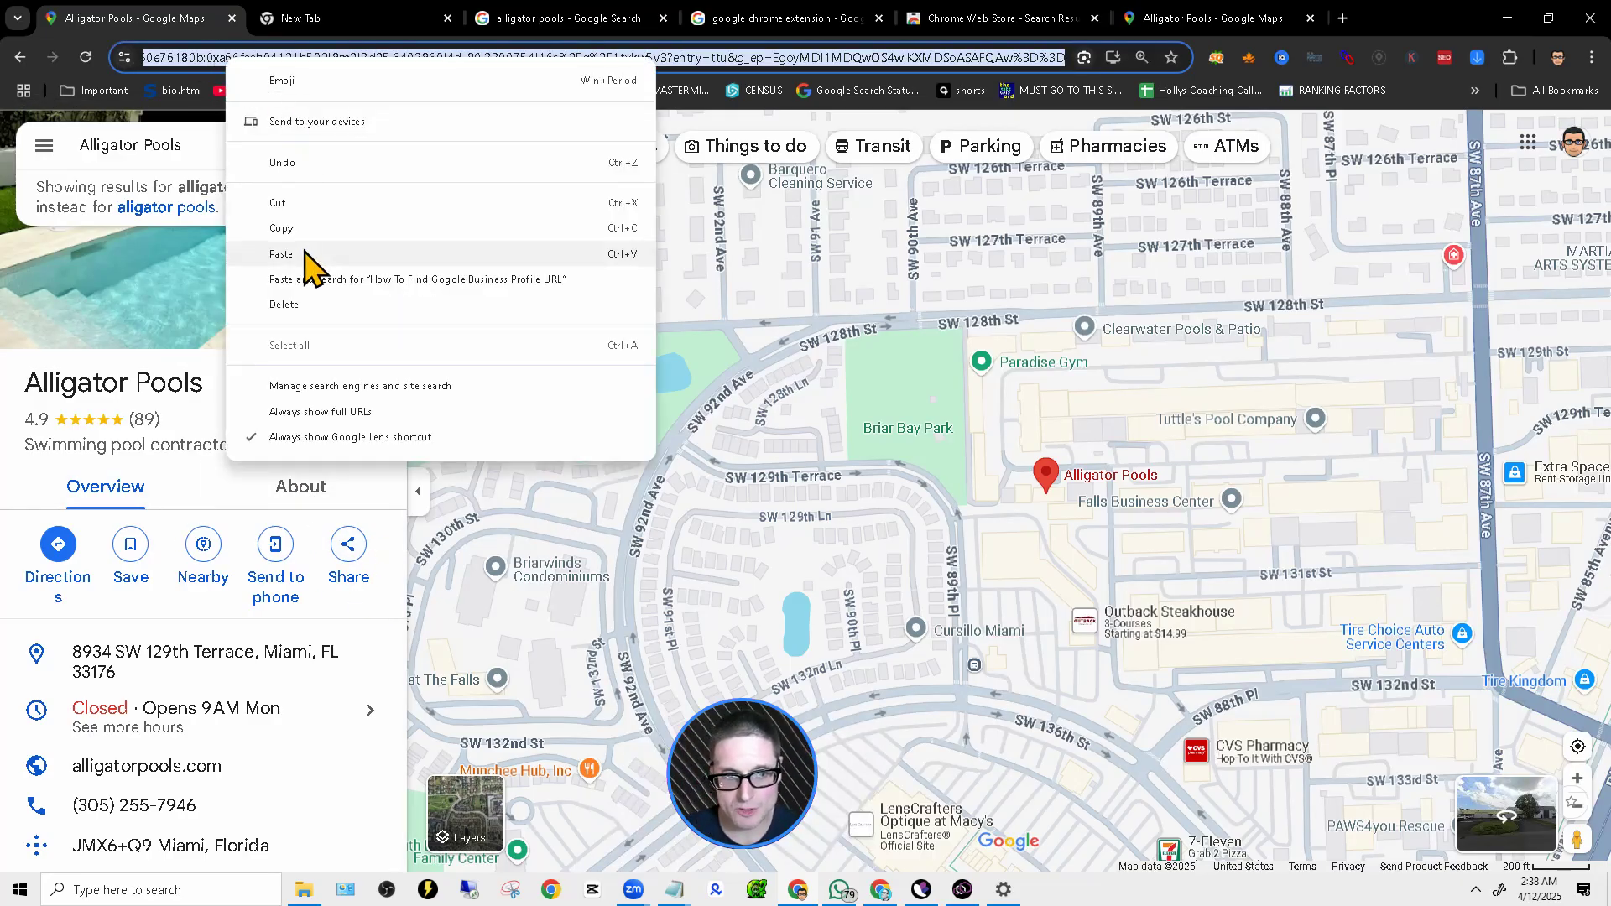
{"action": "left_click", "coordinate": [317, 230]}
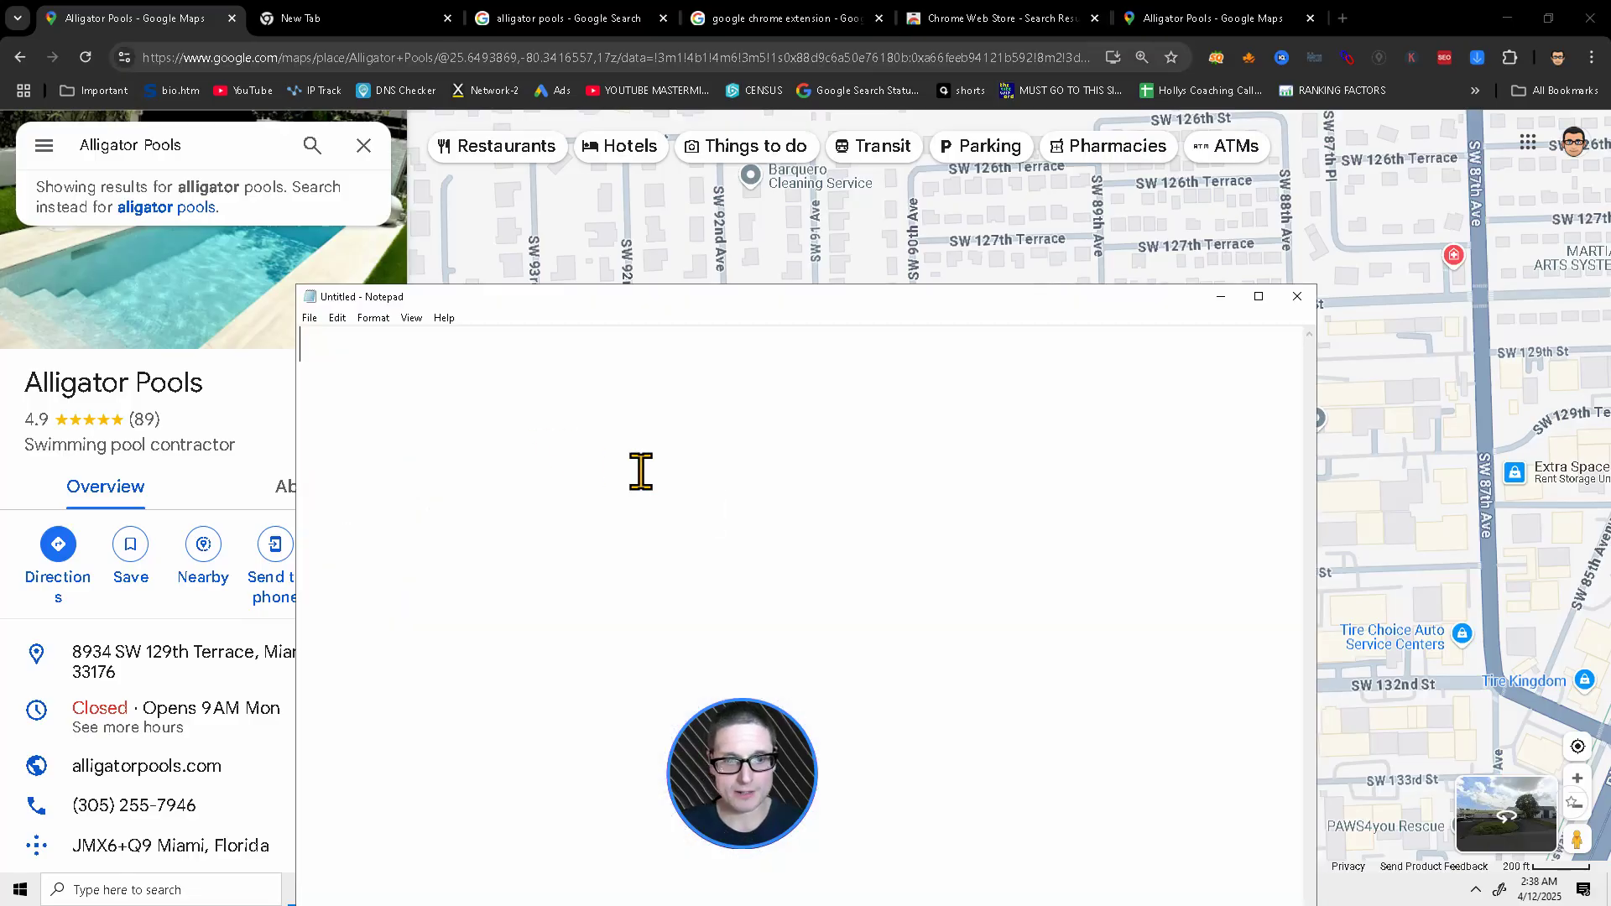
{"action": "type", "text": "https://www.google.com/maps/place/Alligator+Pools/@25.6493869,-80.3416557,17z/data=!3m1!4b1!4m6!3m5!1s0x88d9c6a50e76180b:0xa66feeb94121b592!8m2!3d25.6493869!4d-80.3390754!16s%2Fg%2F1tykw5v3?entry=ttu&g_ep=EgoyMDI1MDQwOS4wIKXMDSoASAFQAw%3D%3D"}
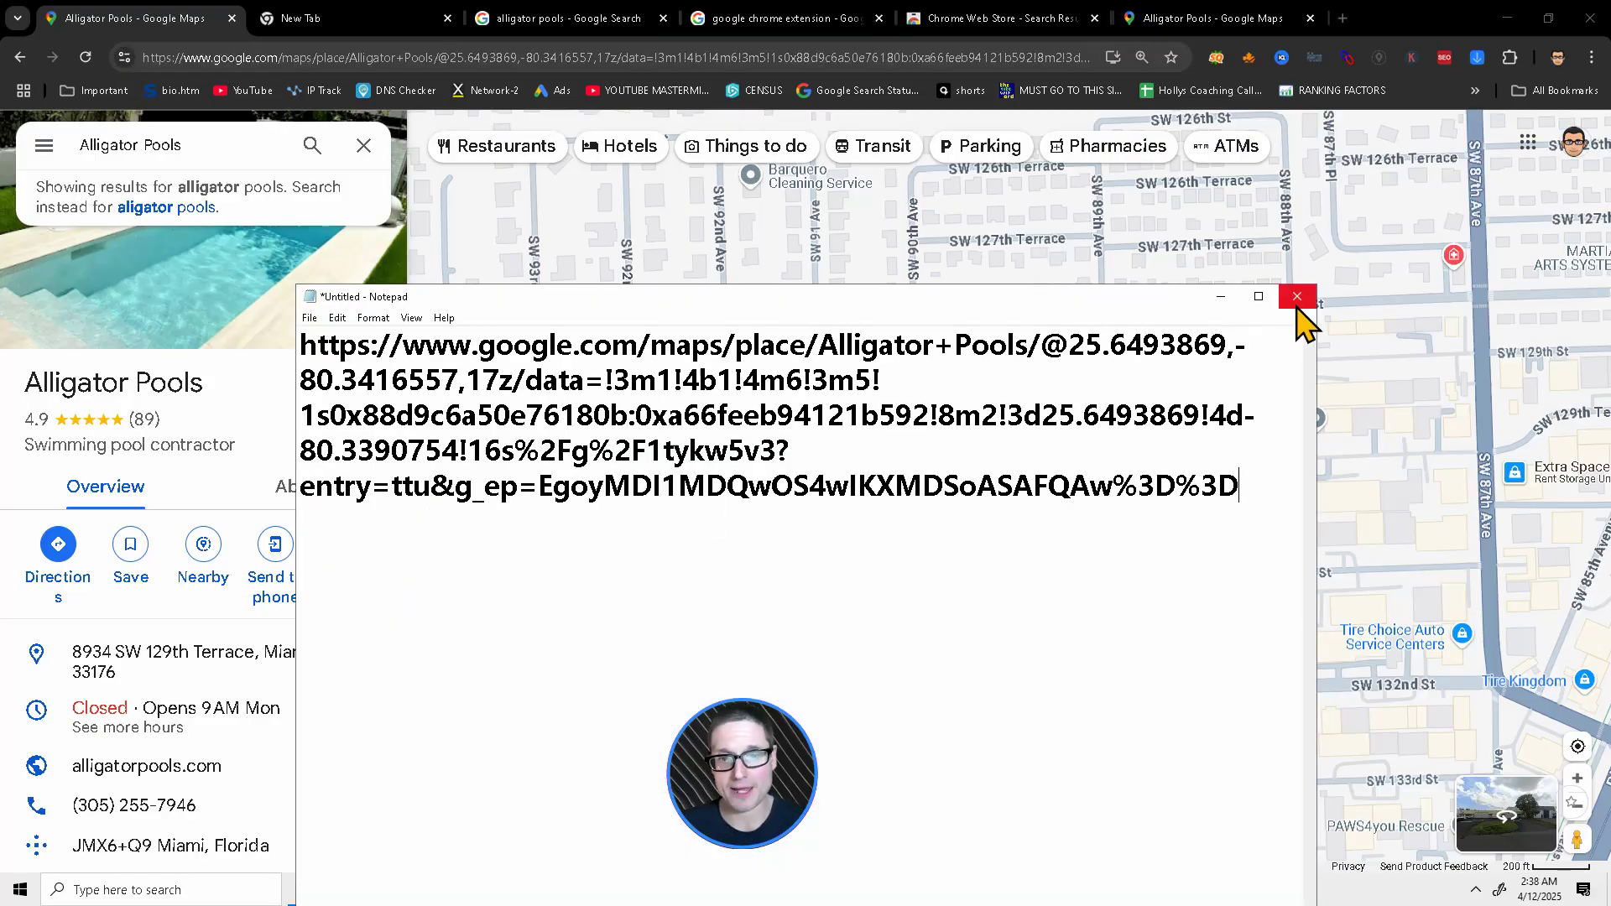
{"action": "left_click", "coordinate": [1219, 298]}
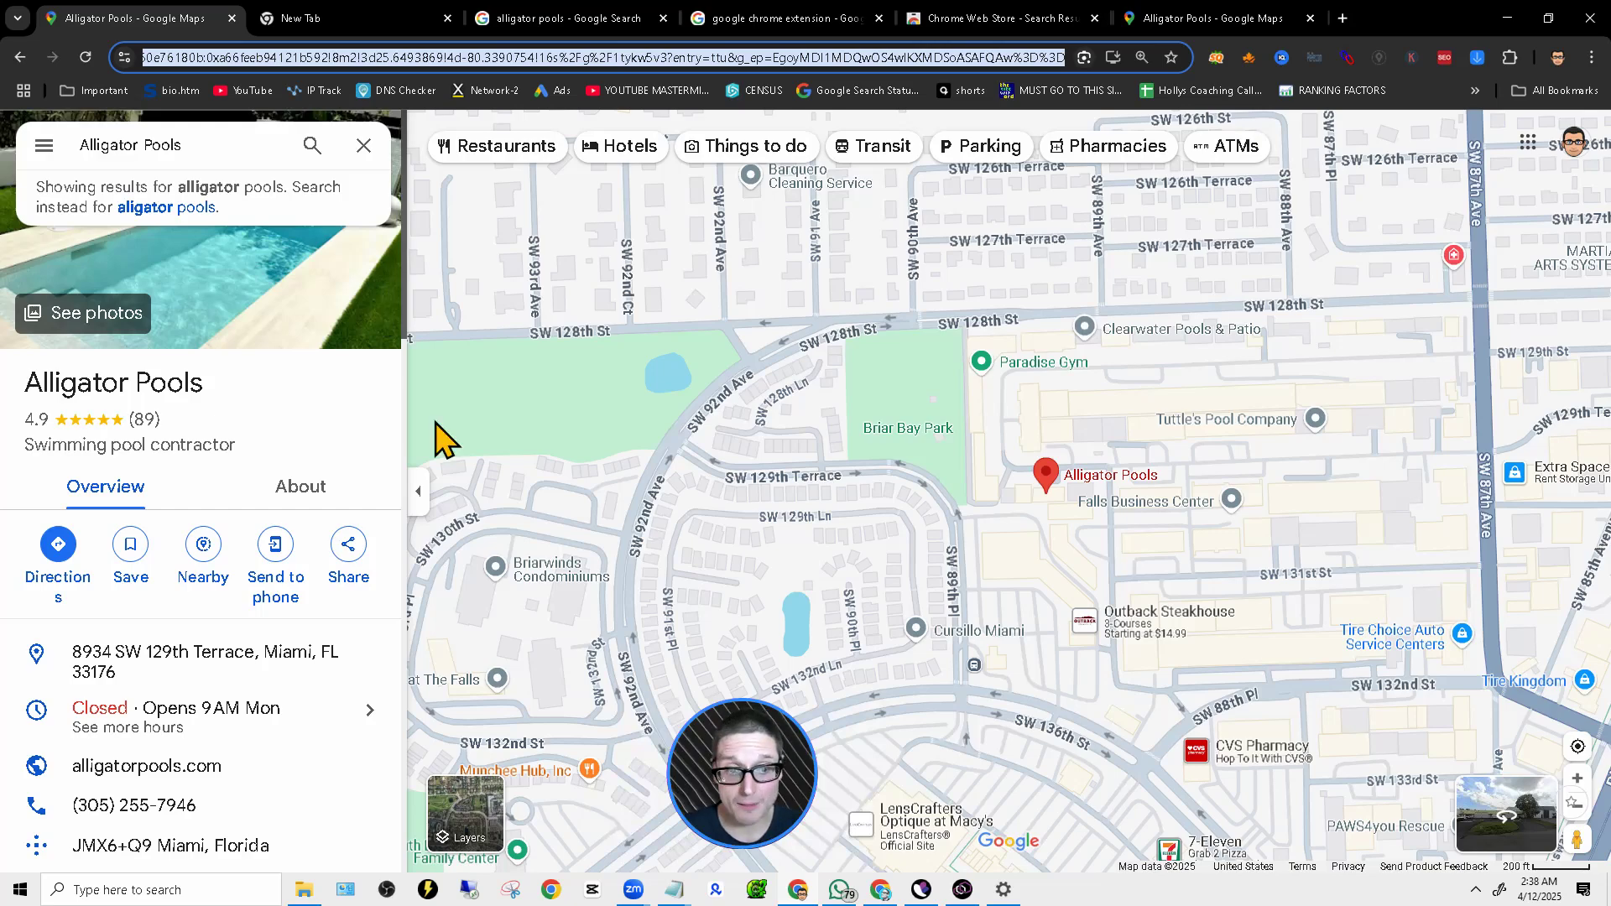
Step: Copy the Alligator Pools short link from the Share dialog's Send a link field
{"action": "left_click", "coordinate": [350, 553]}
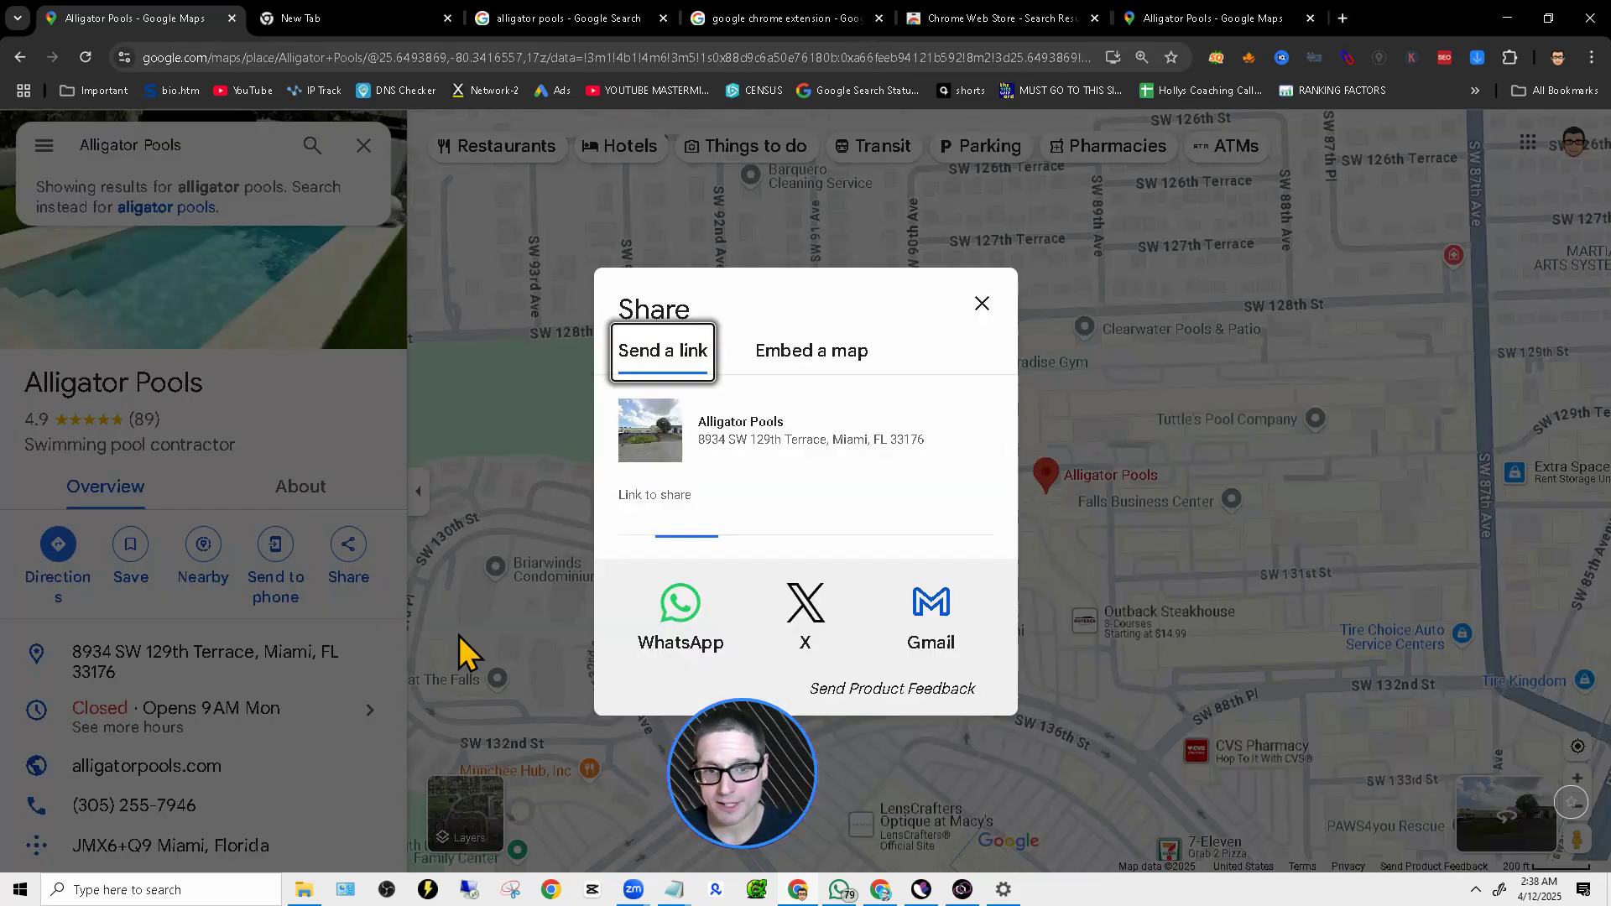
{"action": "left_click_drag", "start_coordinate": [619, 525], "coordinate": [919, 528]}
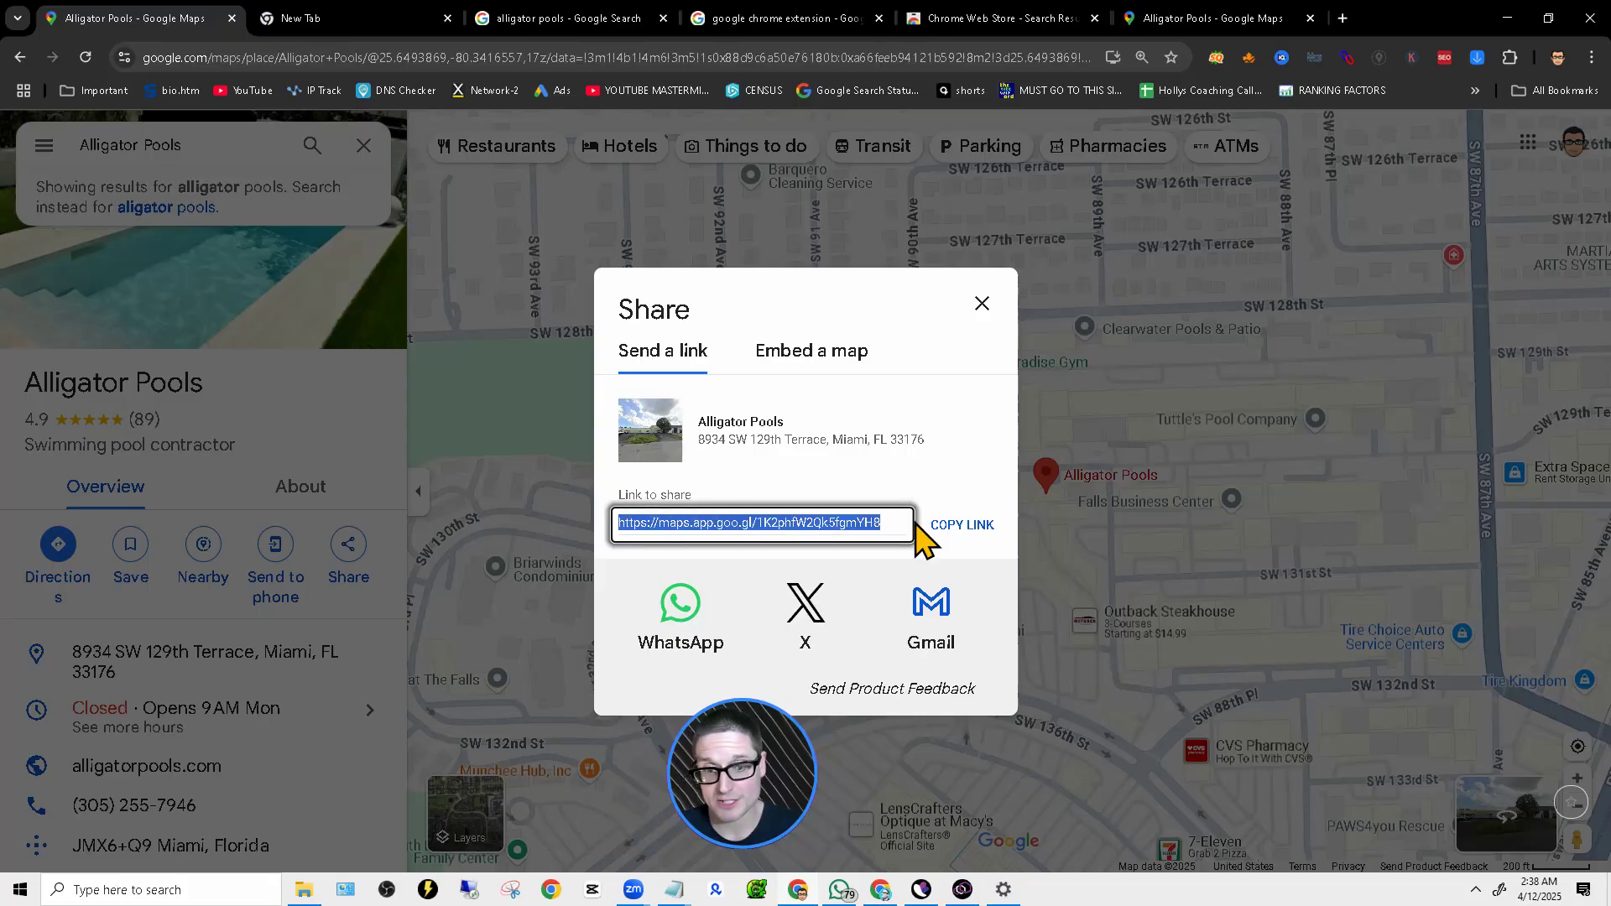
{"action": "left_click", "coordinate": [960, 529]}
{"action": "left_click", "coordinate": [926, 533]}
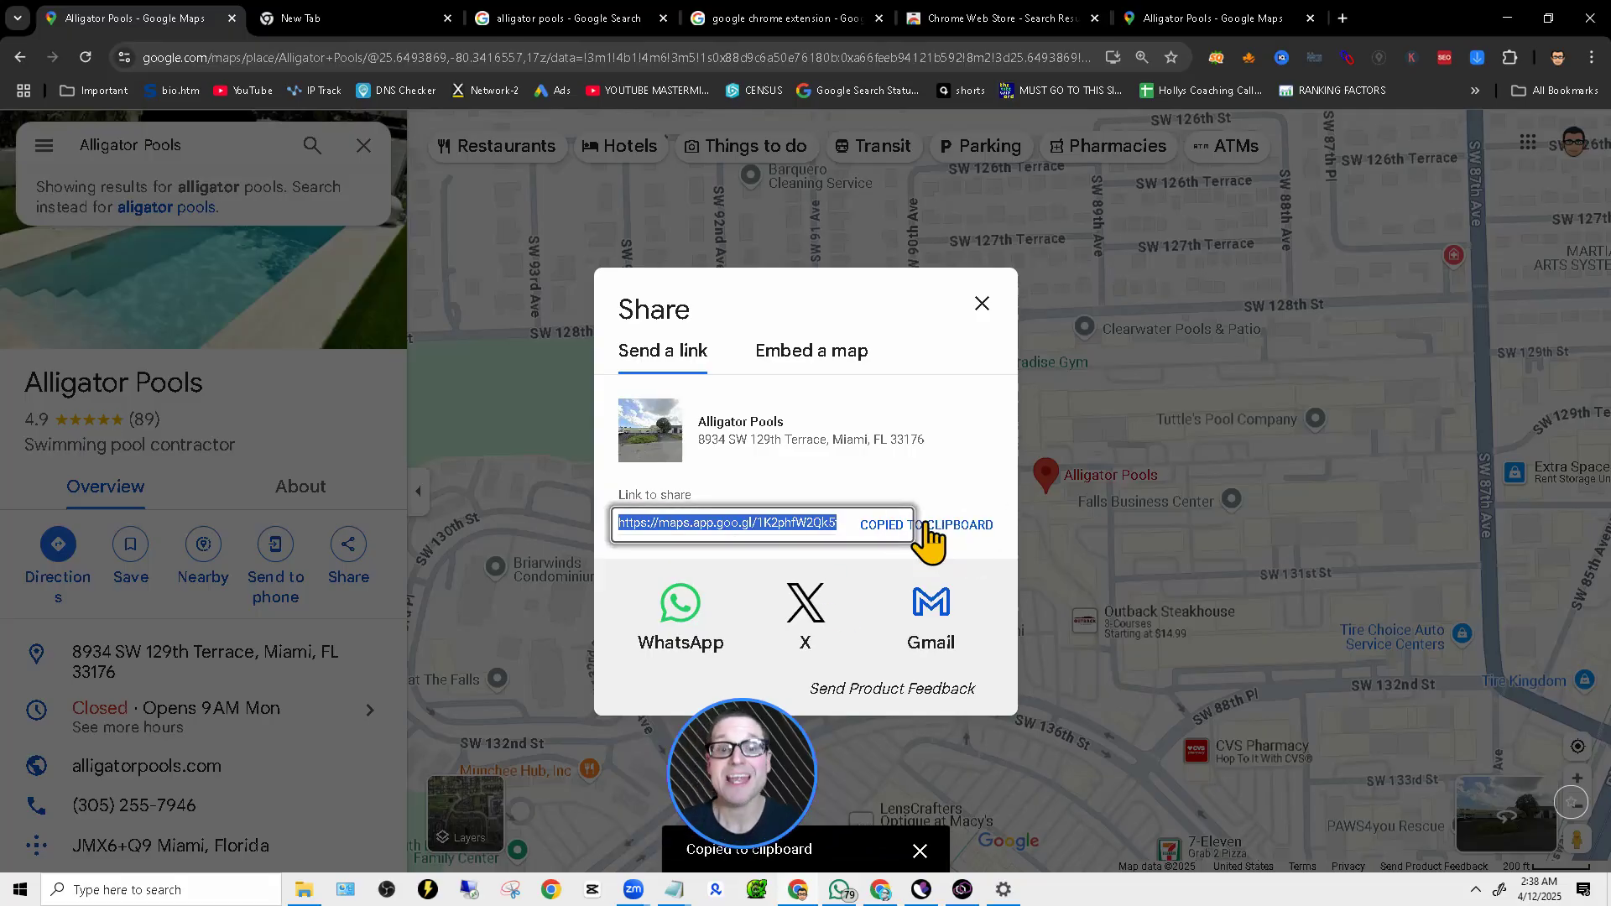